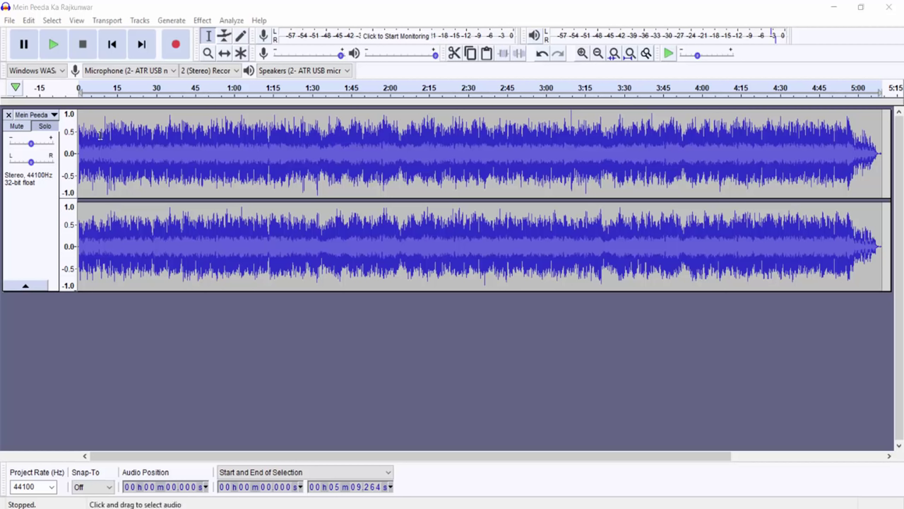
Play the song briefly, then select and preview the 0:28–1:33 passage
left_click(53, 46)
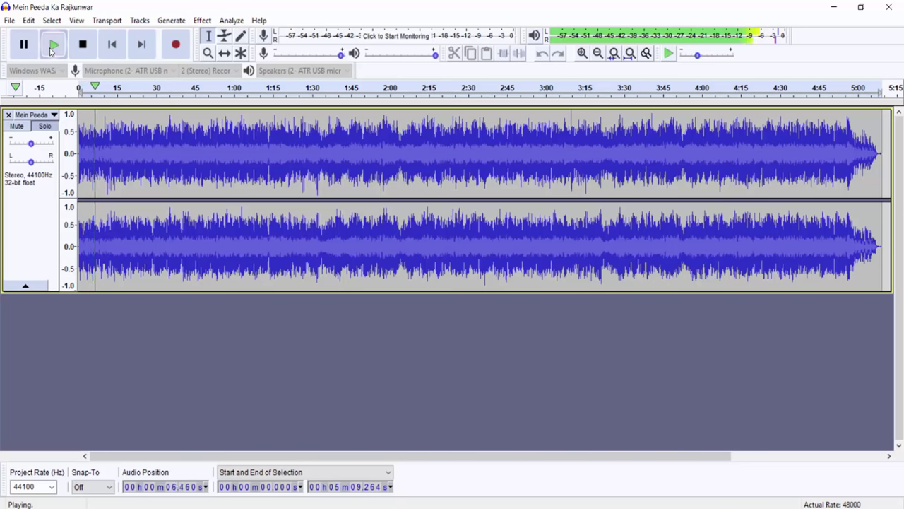
left_click(78, 49)
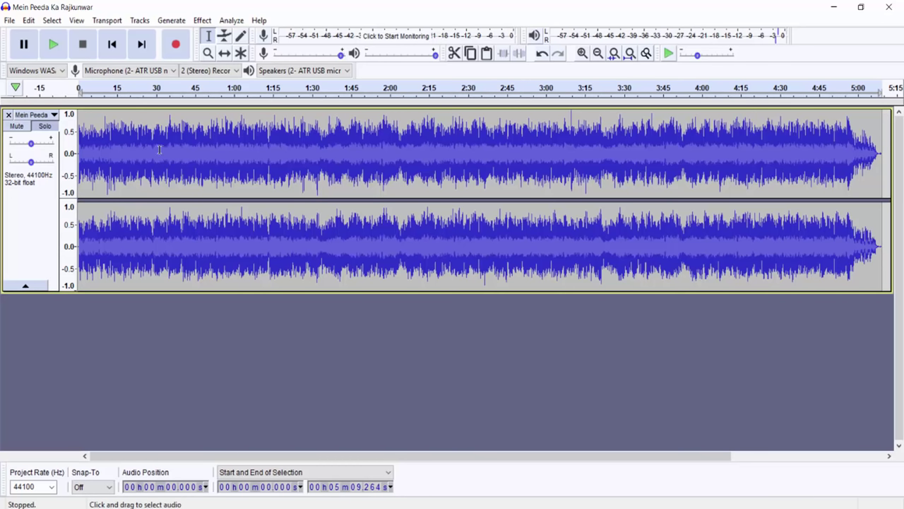
left_click_drag(150, 191, 320, 210)
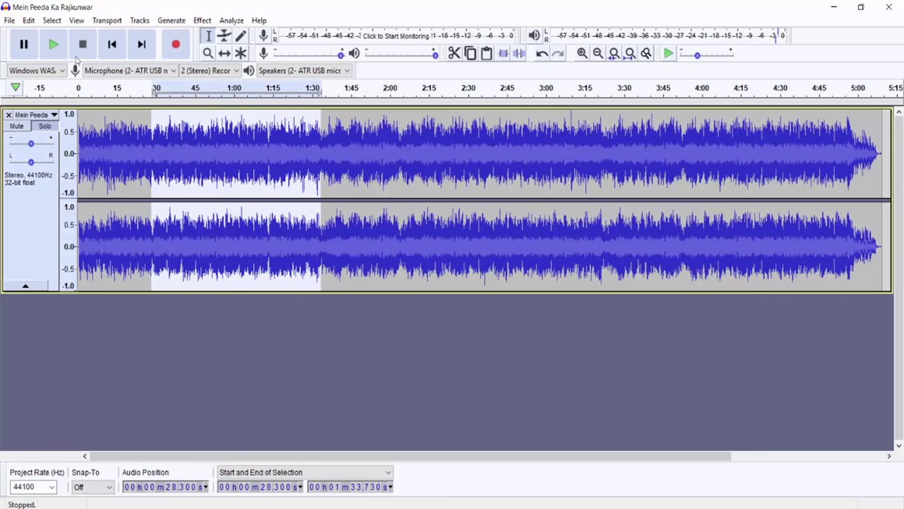
left_click(55, 46)
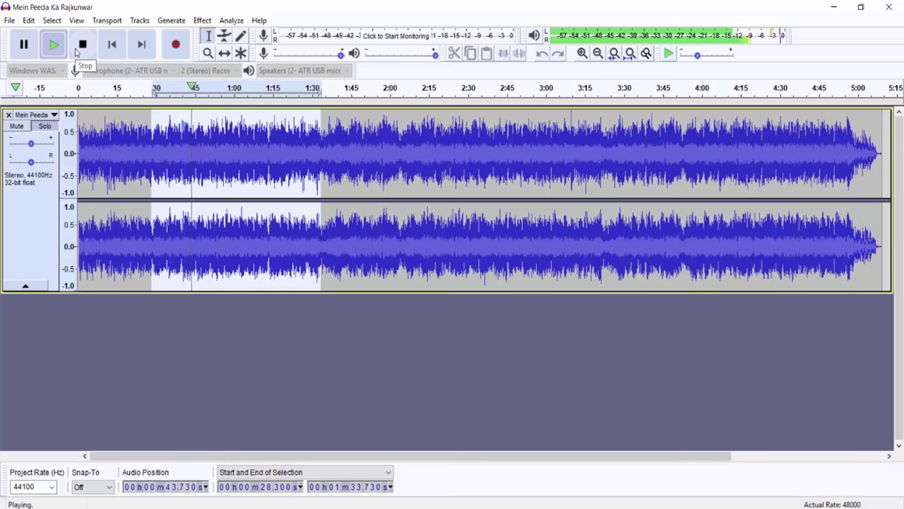
left_click(77, 52)
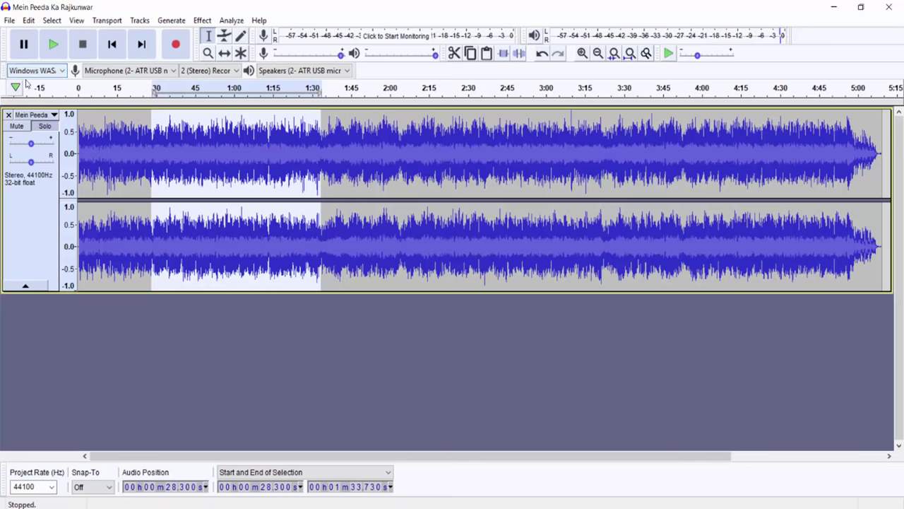
Duplicate the whole song track via Edit > Duplicate and apply Swap Stereo Channels to the copy
left_click(38, 213)
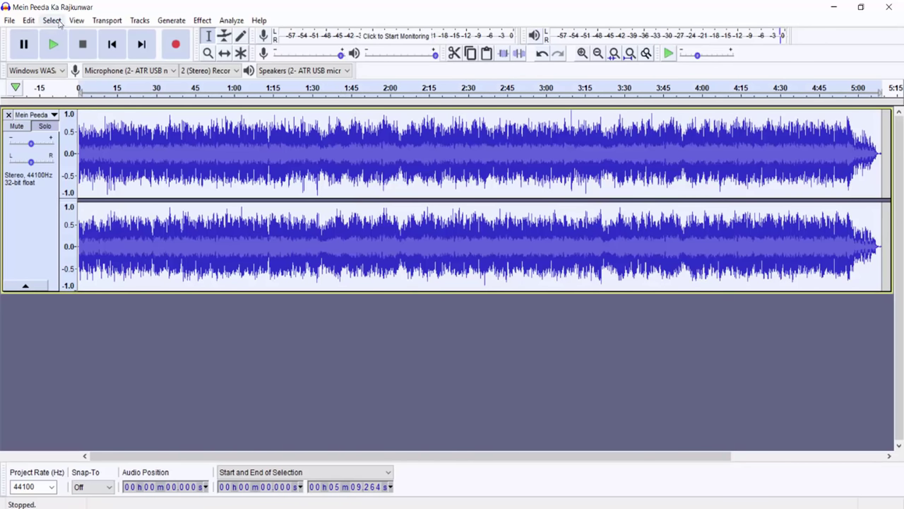
left_click(30, 20)
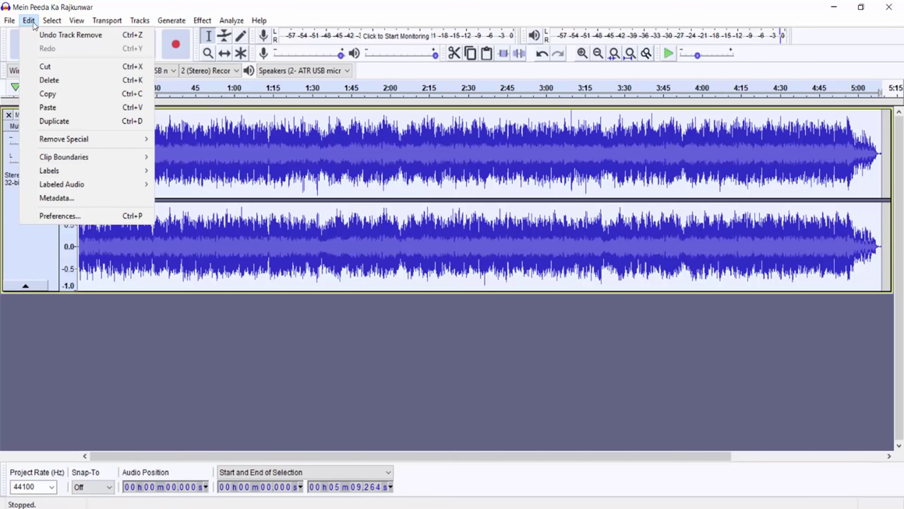
left_click(69, 125)
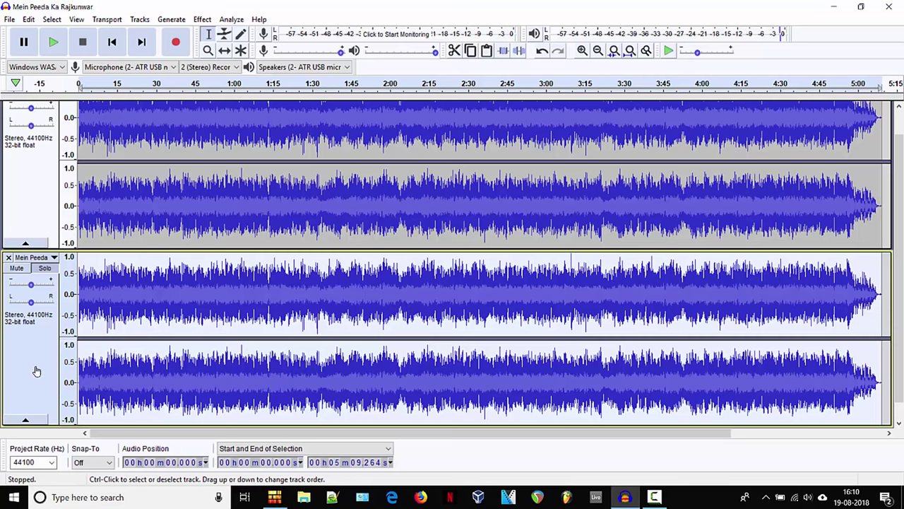
left_click(47, 258)
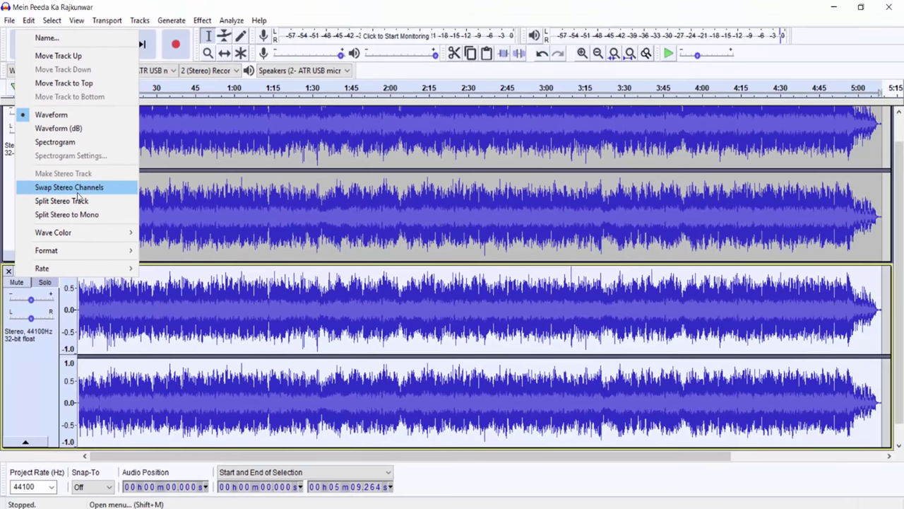
left_click(78, 189)
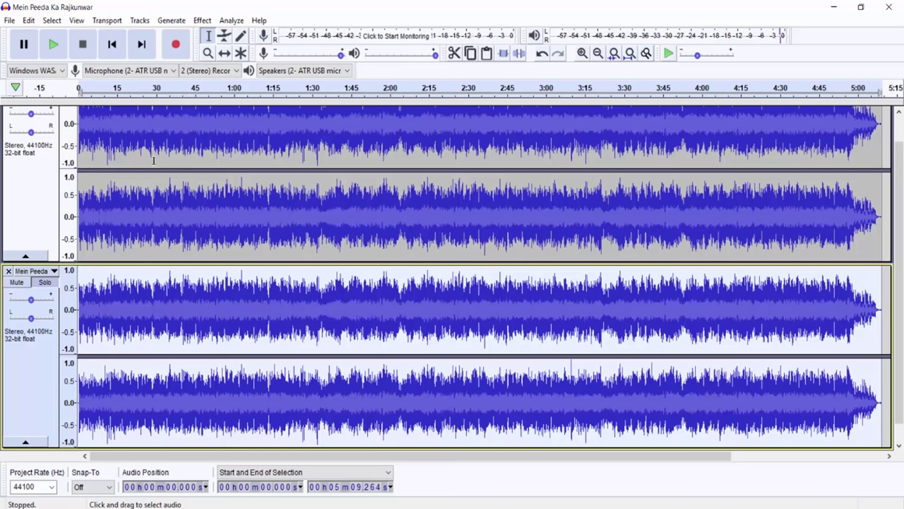
Preview the original track's 0:29–1:19 passage, then select the duplicated track and open the Effect menu
left_click_drag(153, 161, 283, 162)
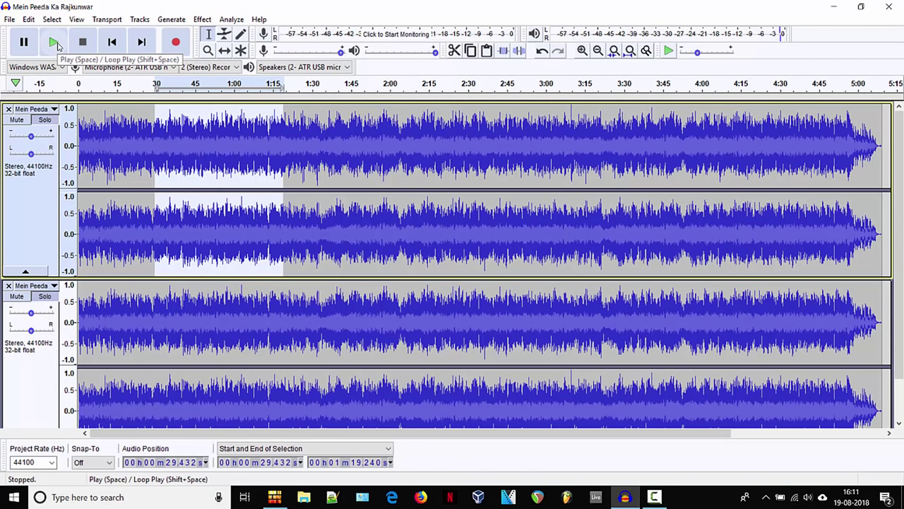
left_click(55, 43)
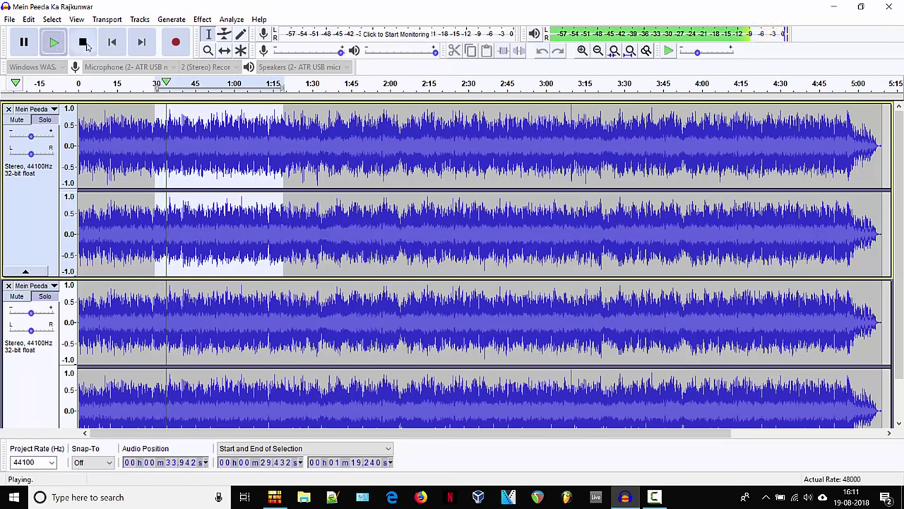
left_click(84, 43)
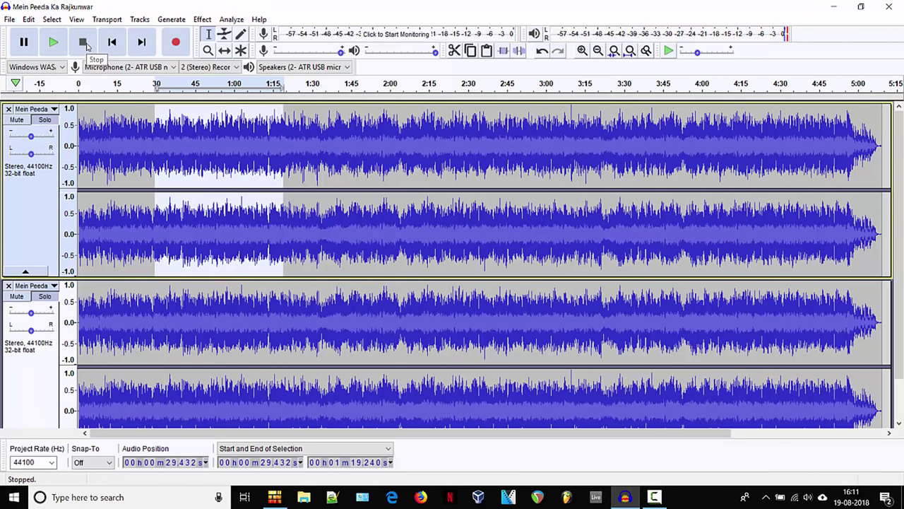
left_click(28, 377)
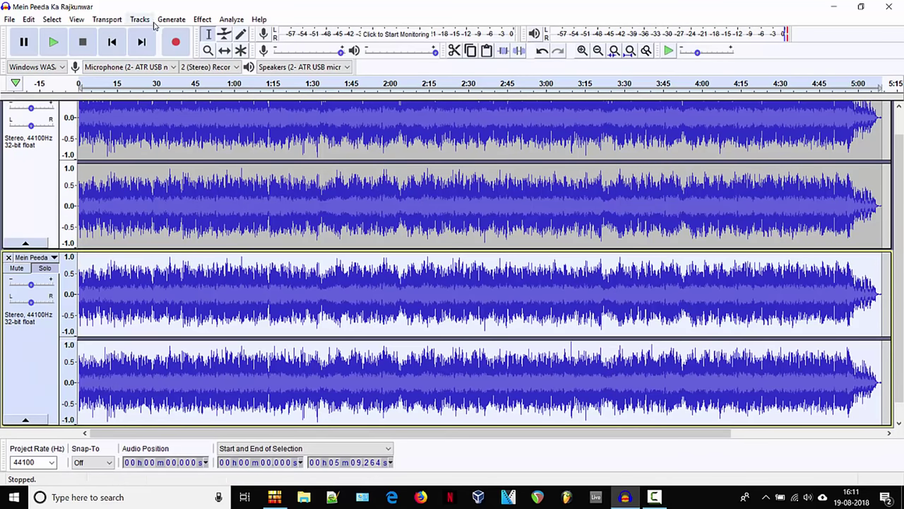
left_click(201, 22)
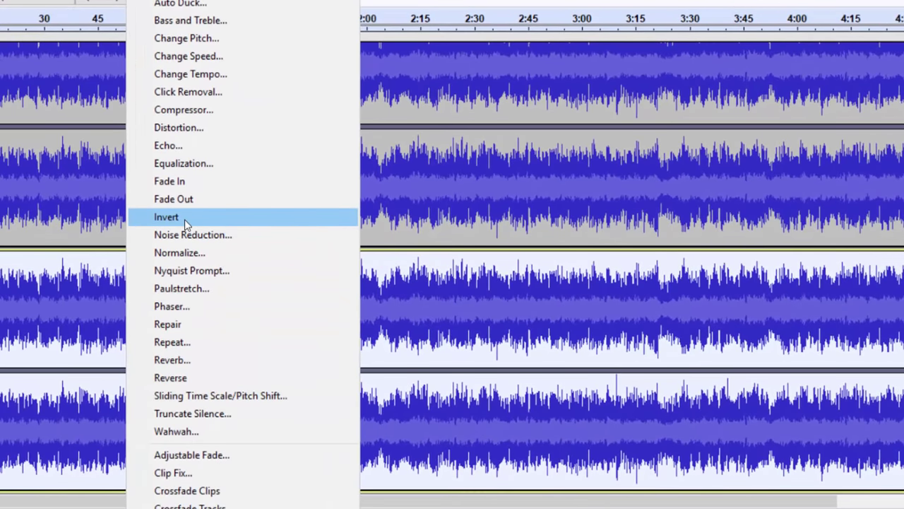
Invert the duplicated track and play both tracks from 35.8 s to 1:32.8
left_click(184, 219)
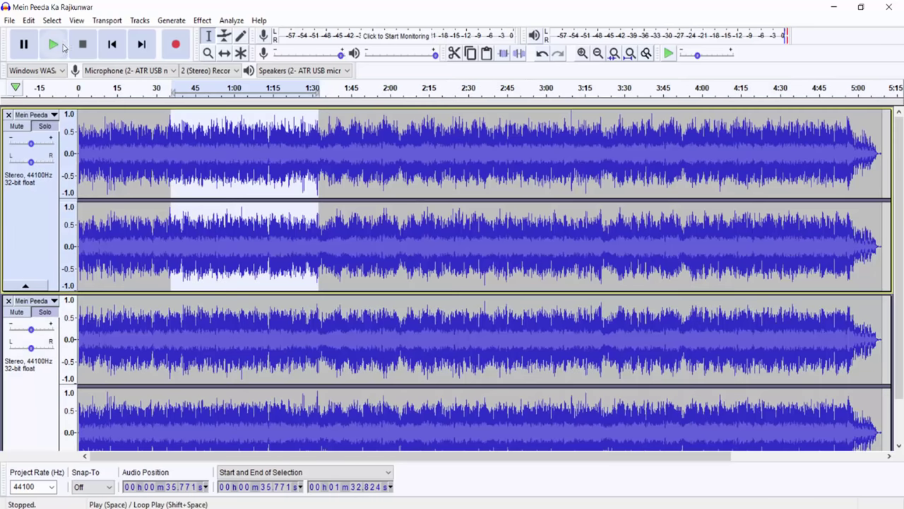
left_click(54, 45)
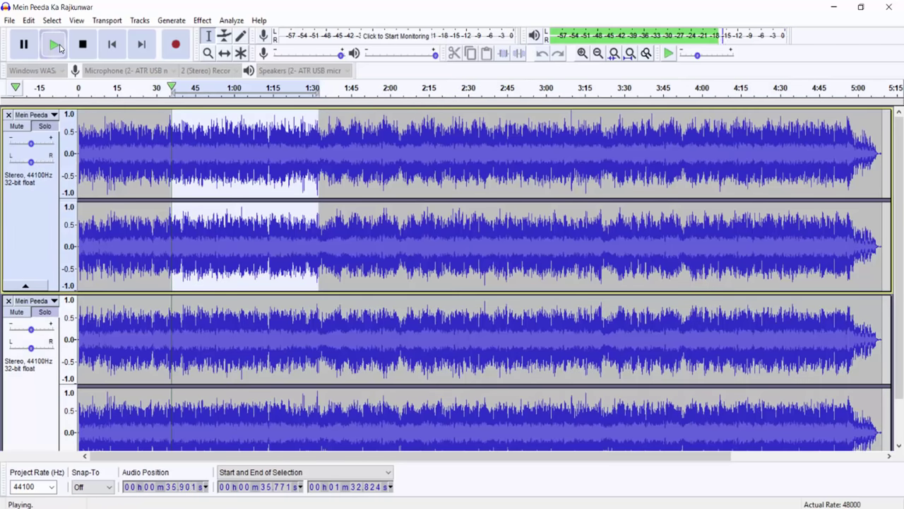
Toggle the inverted copy's mute to compare, leaving it unmuted and playback stopped
left_click(16, 312)
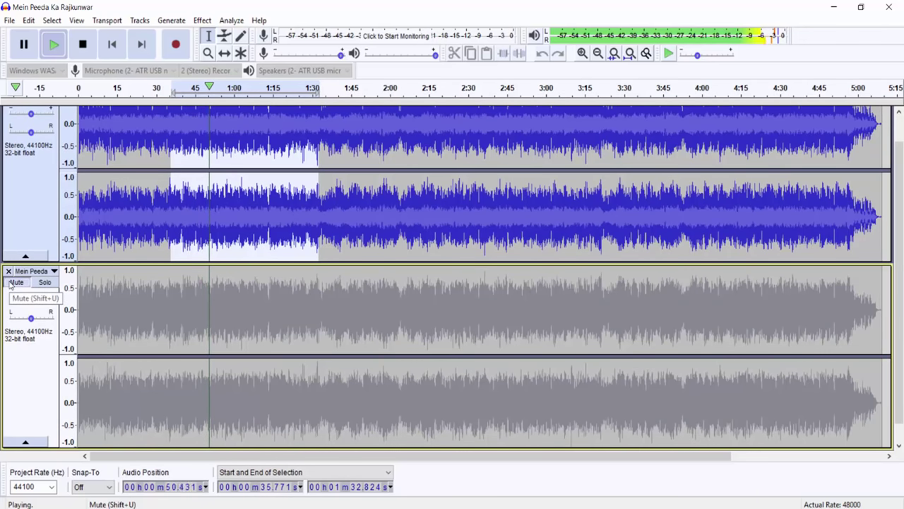
left_click(10, 284)
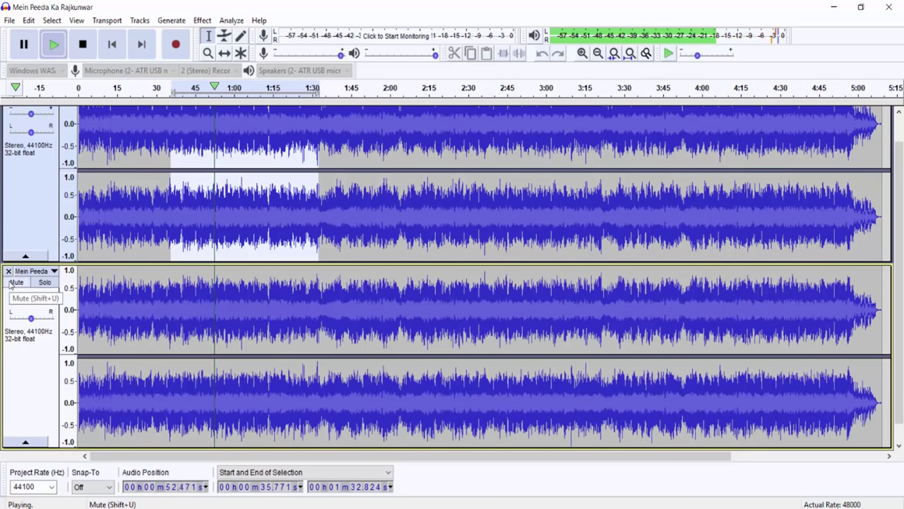
left_click(10, 285)
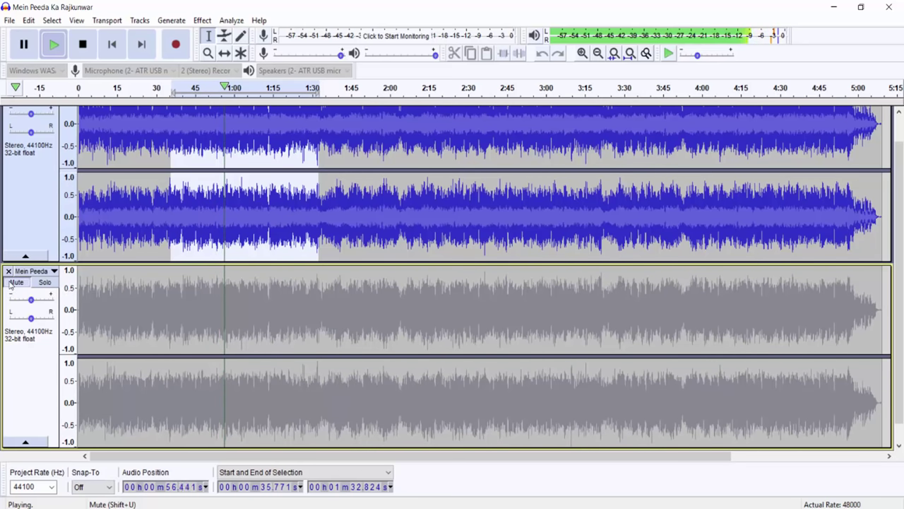
left_click(10, 284)
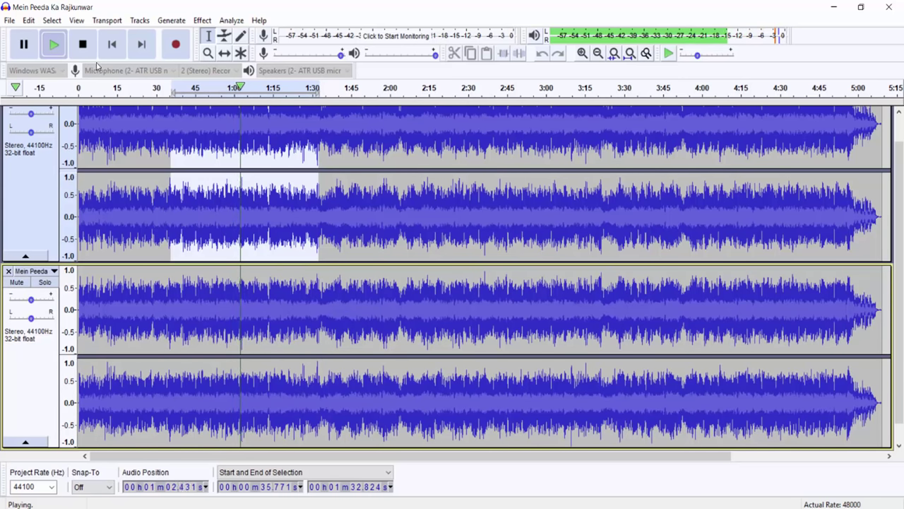
left_click(82, 44)
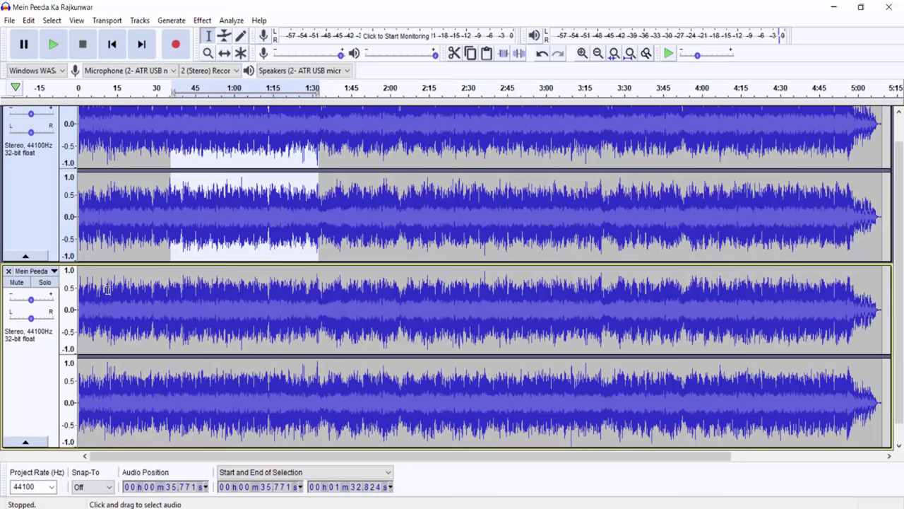
scroll(184, 294, "up", 1)
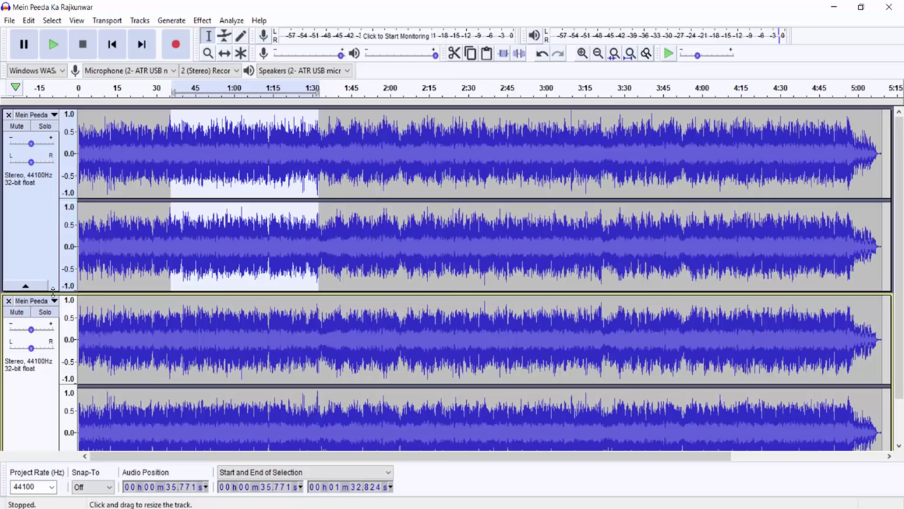
Reduce the heights of the original and inverted-copy tracks
left_click_drag(53, 289, 52, 241)
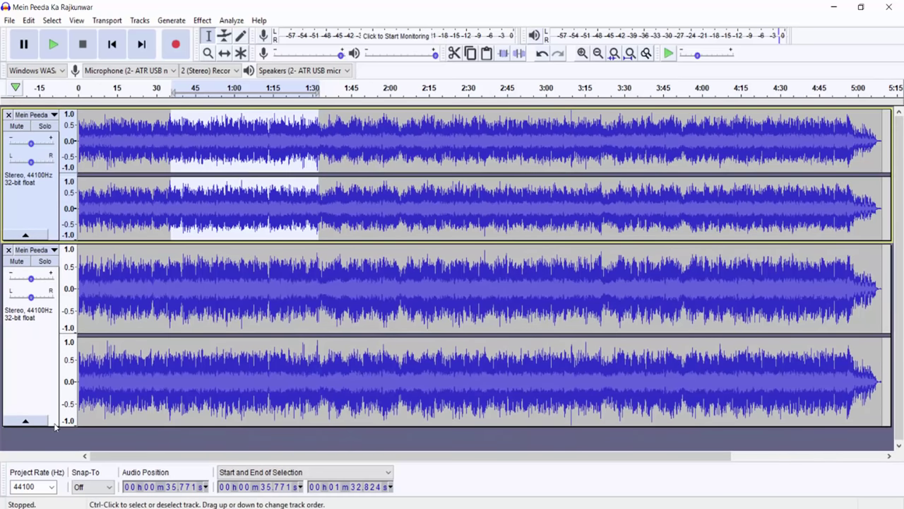
left_click_drag(52, 427, 50, 358)
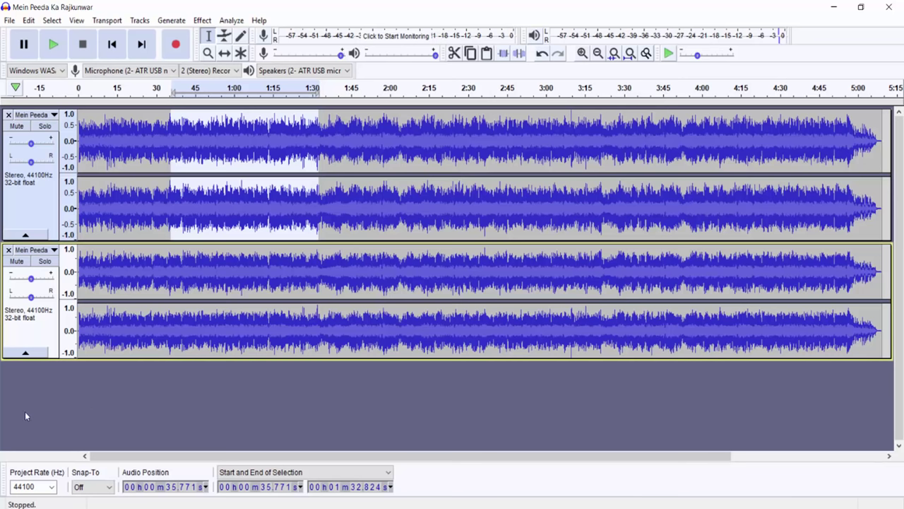
Close the duplicate, enlarge the song track, and open Vocal Remover at 500–2000 Hz
left_click(8, 251)
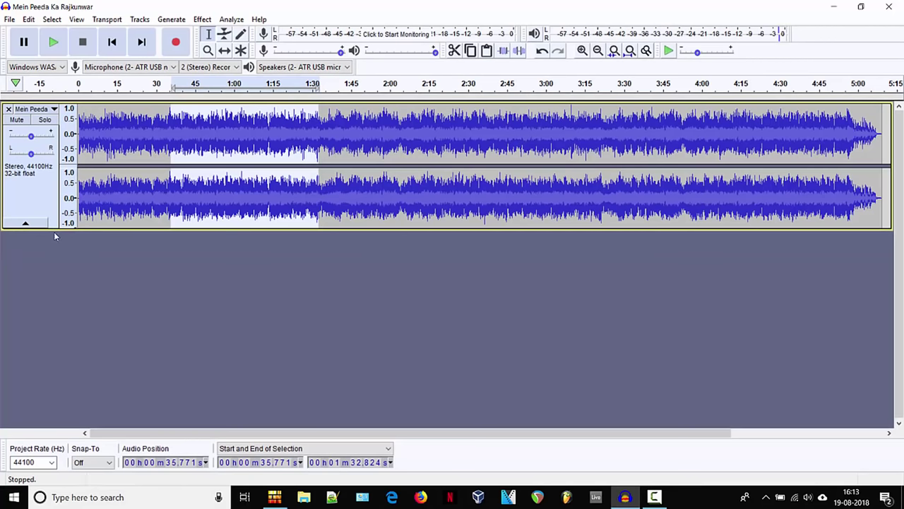
left_click_drag(57, 227, 91, 311)
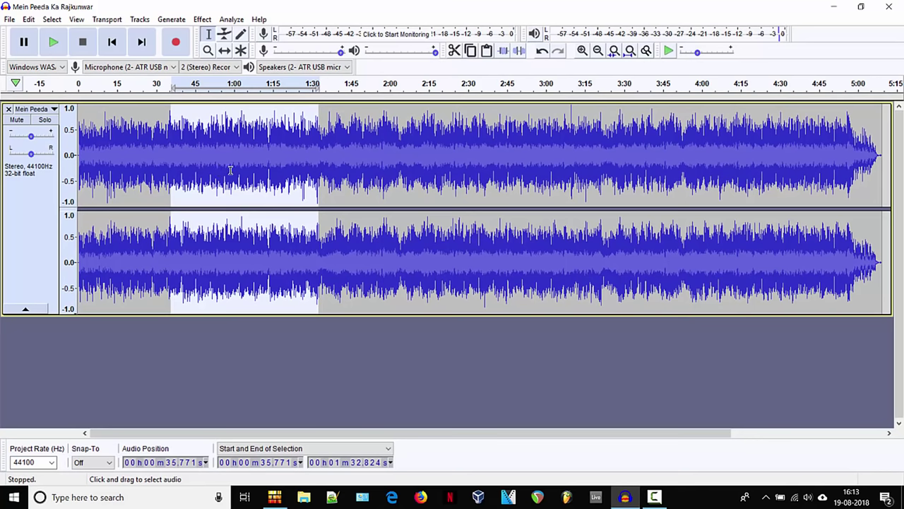
left_click(202, 19)
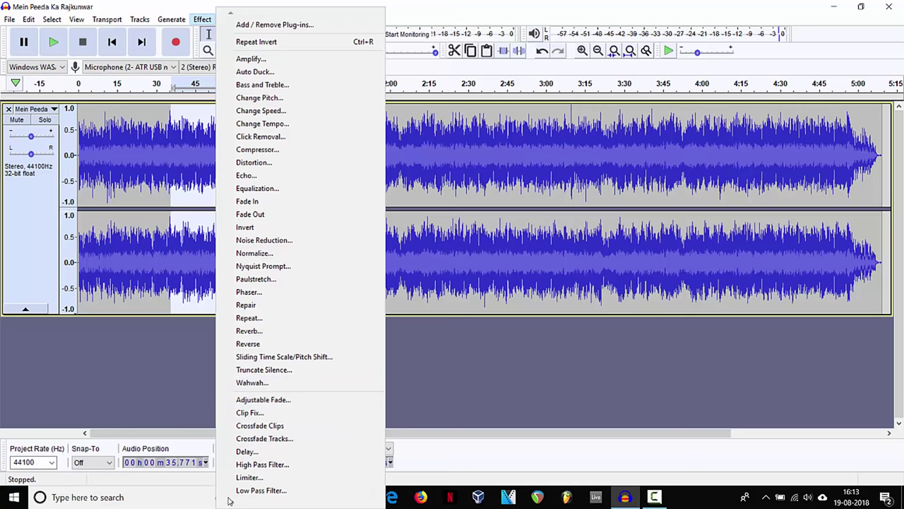
mouse_move(228, 501)
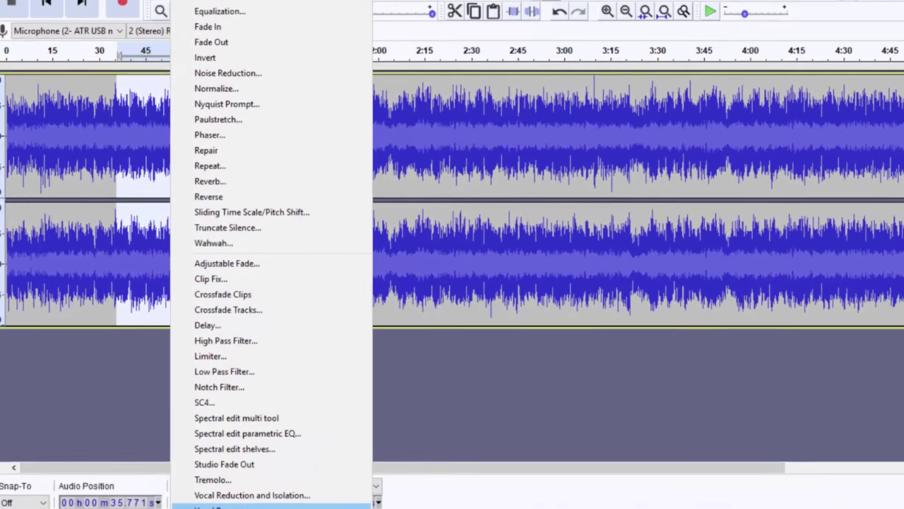
left_click(253, 503)
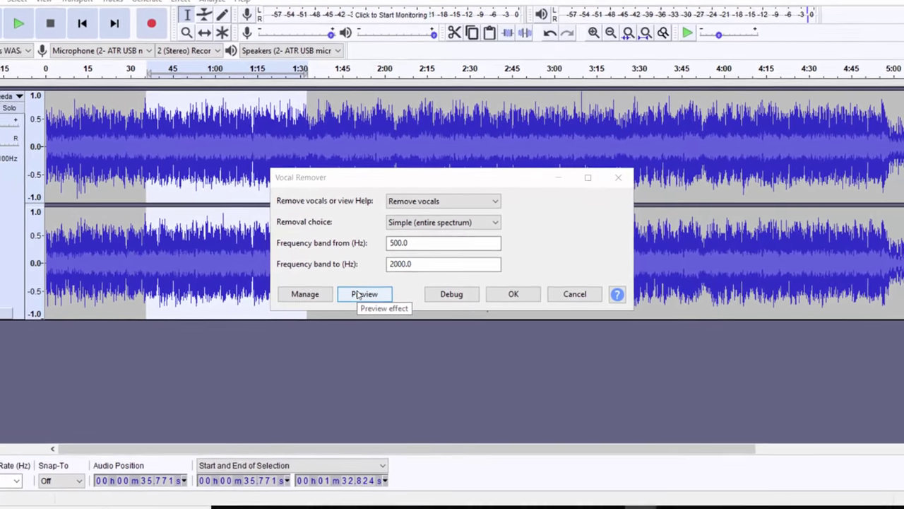
left_click(367, 291)
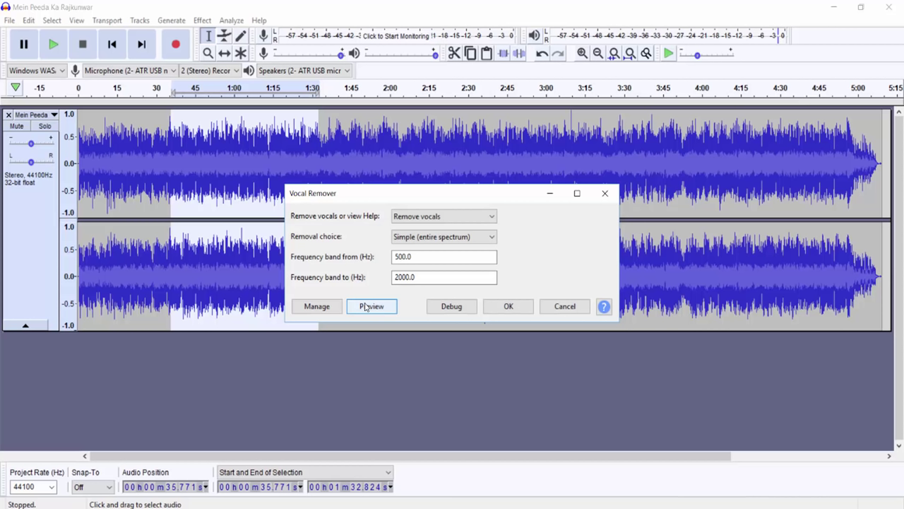
left_click(433, 219)
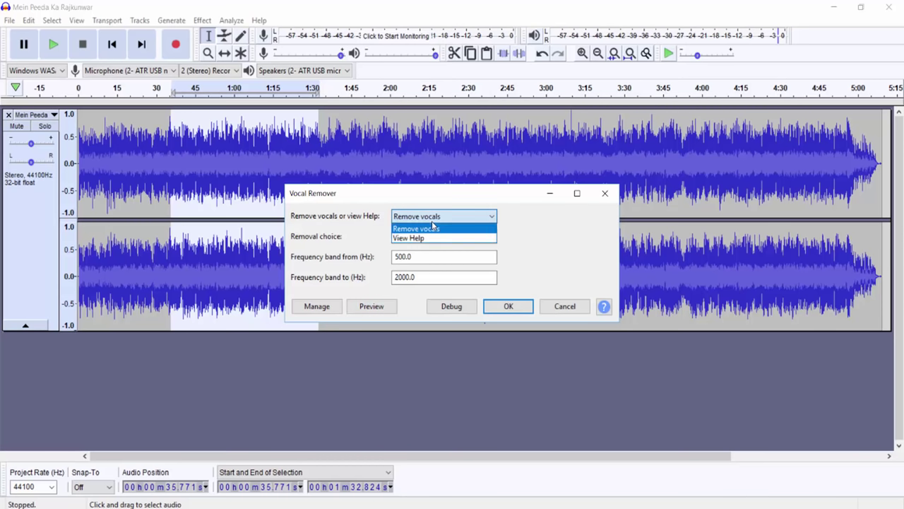
left_click(563, 235)
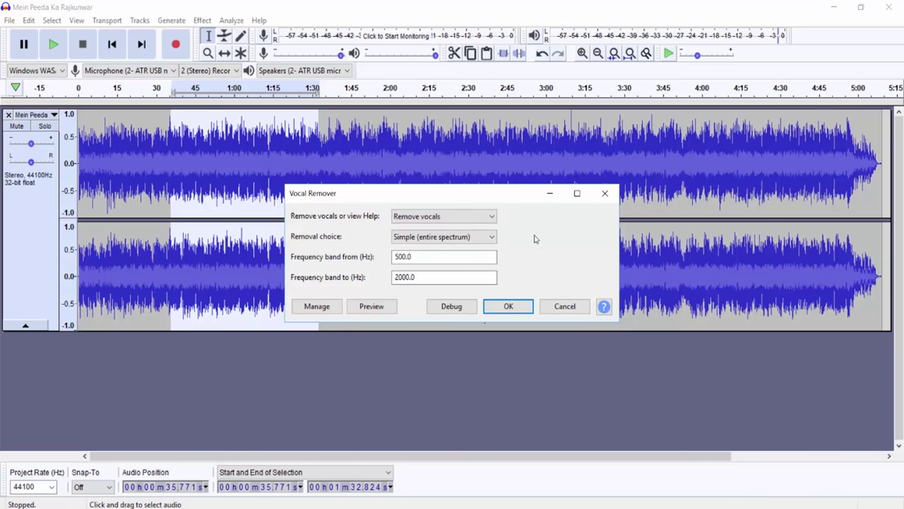
left_click(489, 238)
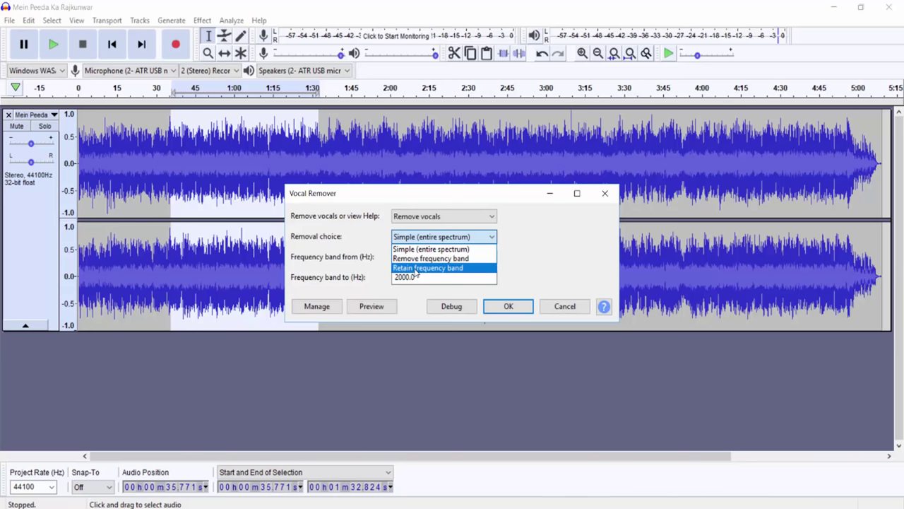
left_click(333, 278)
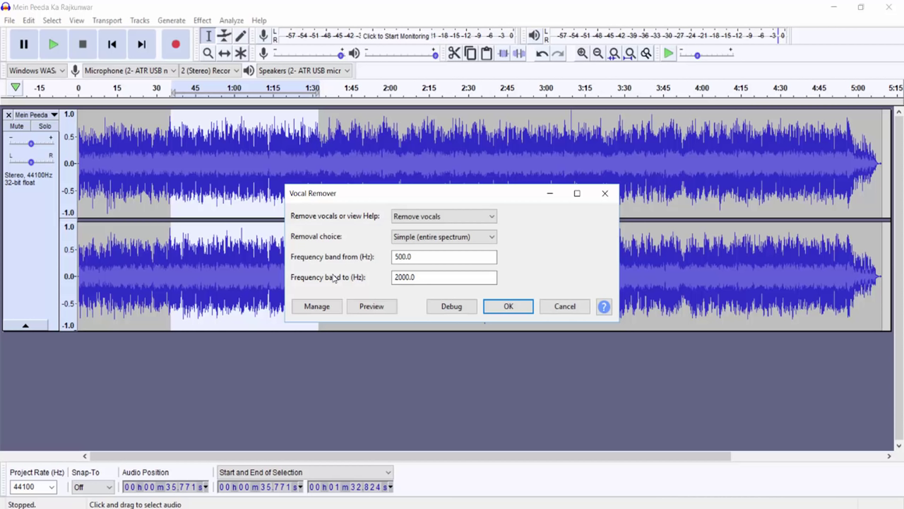